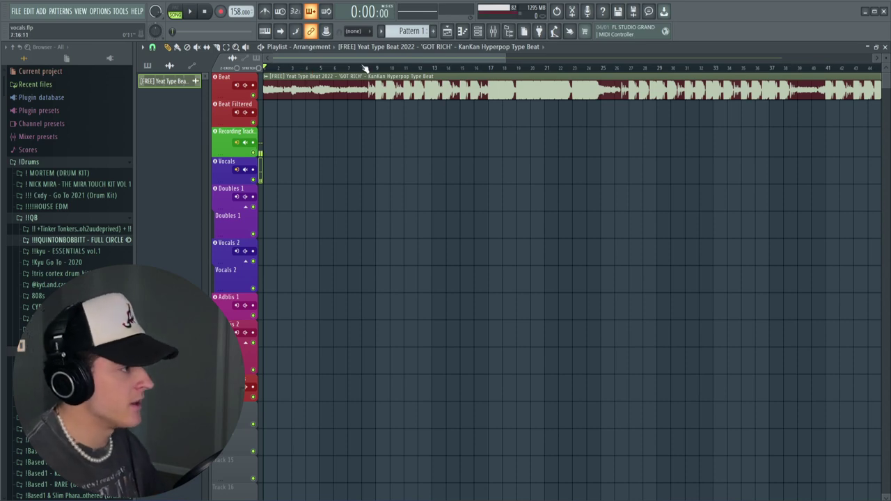
# Step: Play the beat from bar 9, stop it, and rewind the song to 0:00:00 with the playlist in front
pyautogui.press('space')
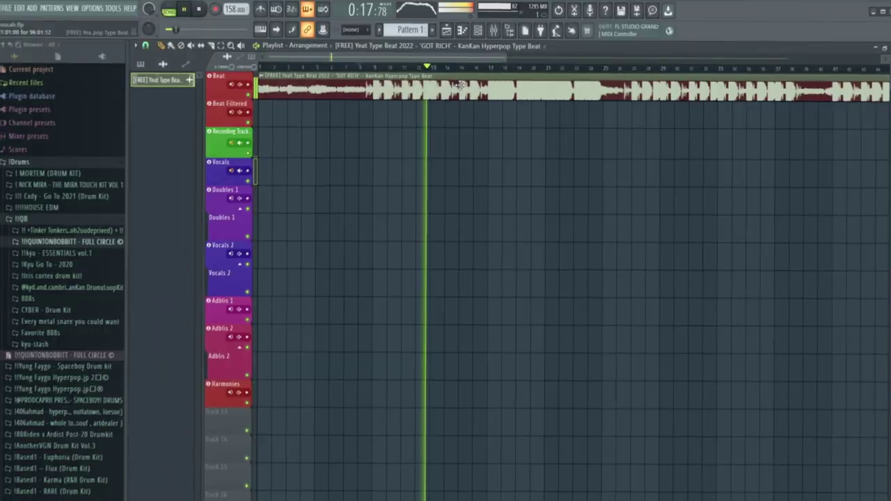
pyautogui.press('space')
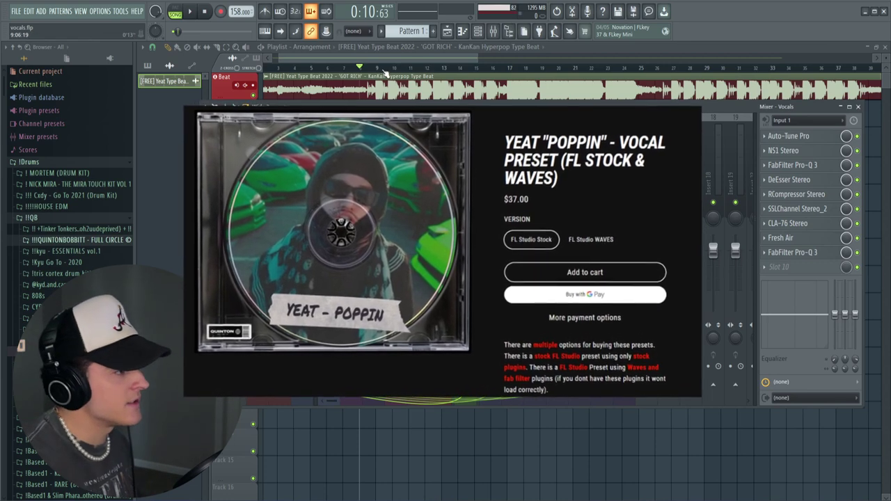
pyautogui.click(369, 87)
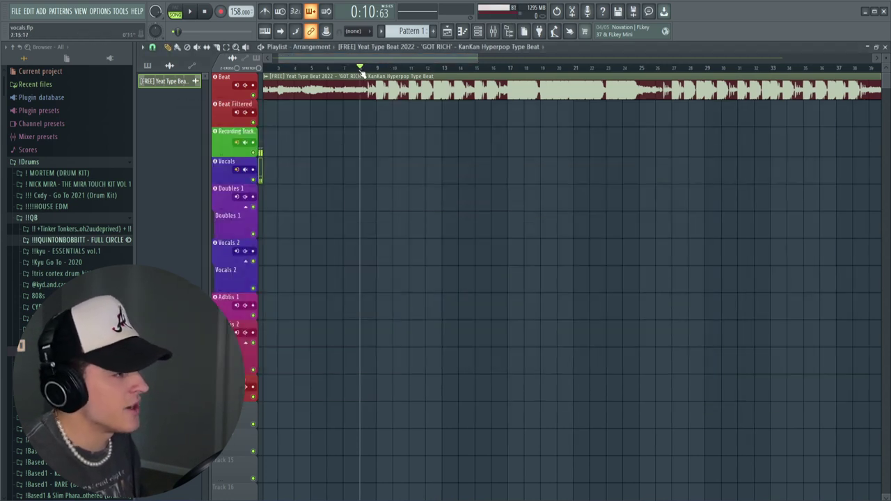
pyautogui.press('space')
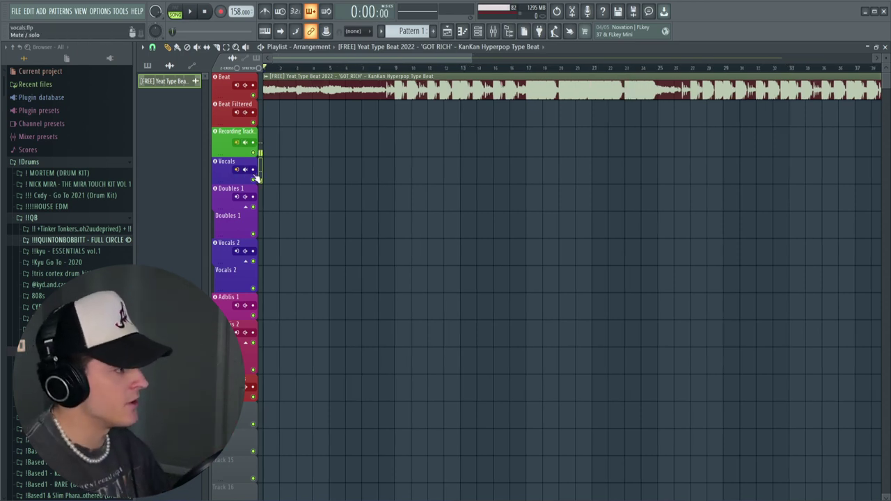
# Step: Keep Input 1 as the Vocals mixer input and set it to record external input only
pyautogui.click(505, 33)
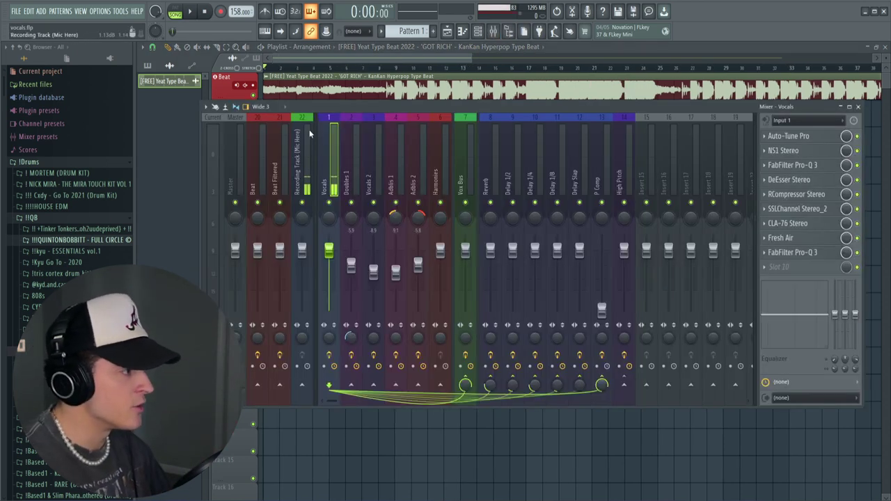
pyautogui.click(808, 120)
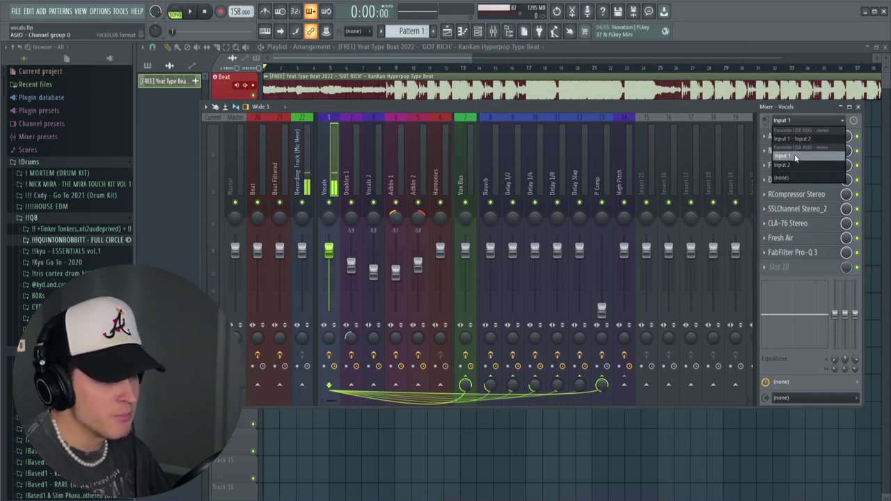
pyautogui.click(791, 159)
pyautogui.rightClick(765, 121)
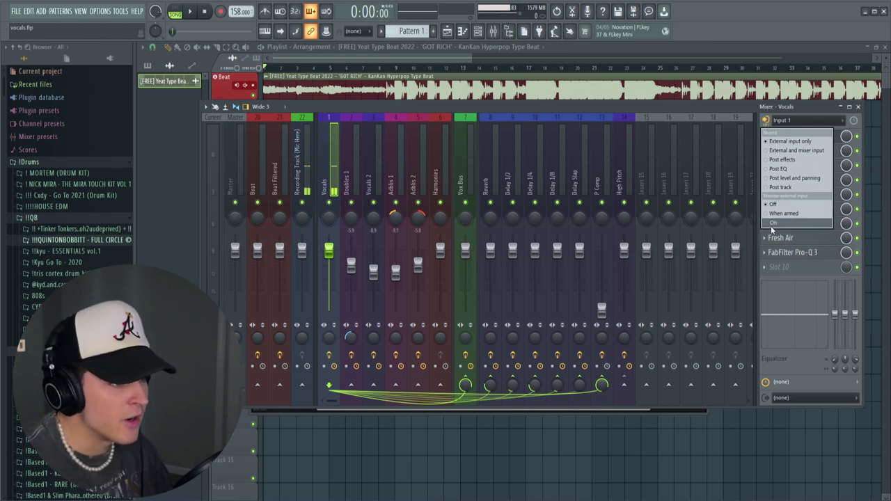
pyautogui.click(799, 158)
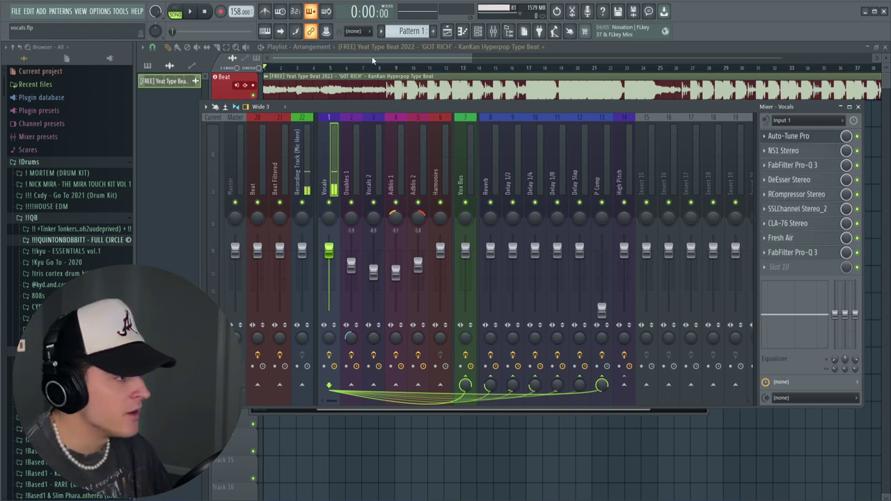
pyautogui.press('F9')
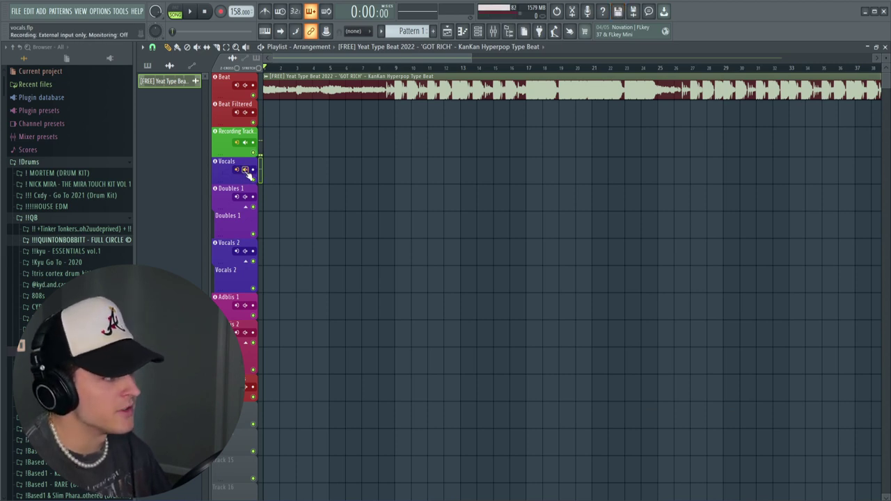
pyautogui.rightClick(246, 170)
# Step: Record hook takes on Vocals across bars 9–16 with mic monitoring on, then turn monitoring off
pyautogui.click(283, 264)
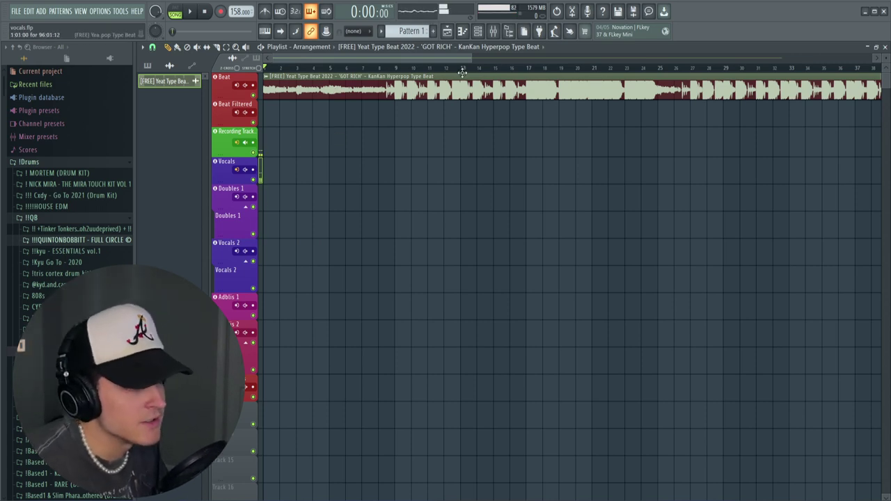
pyautogui.scroll(2, 423, 70)
pyautogui.press('space')
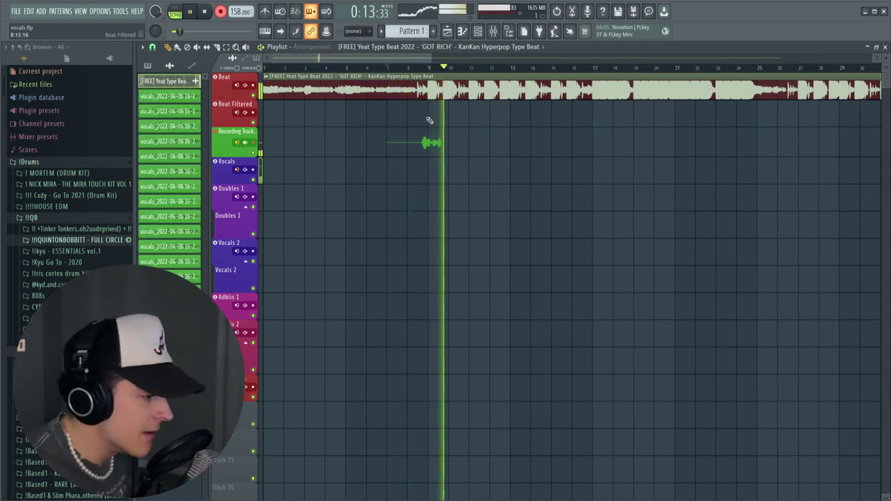
pyautogui.scroll(1, 447, 145)
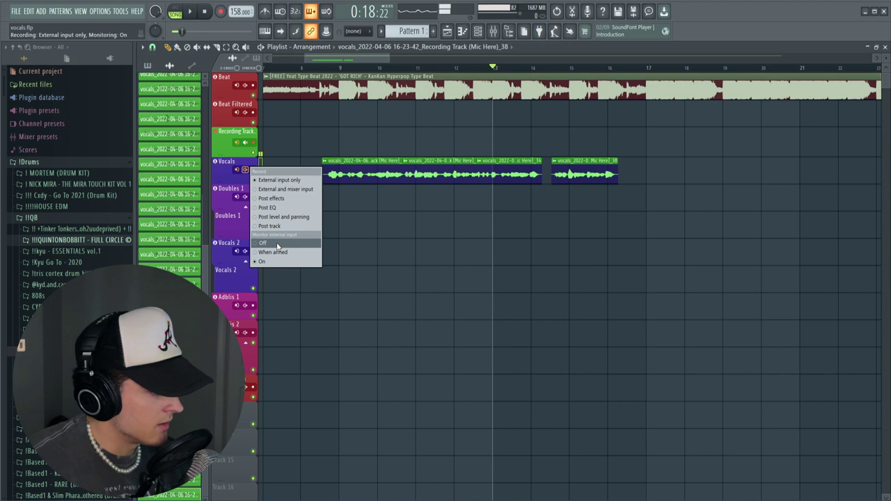
pyautogui.click(276, 243)
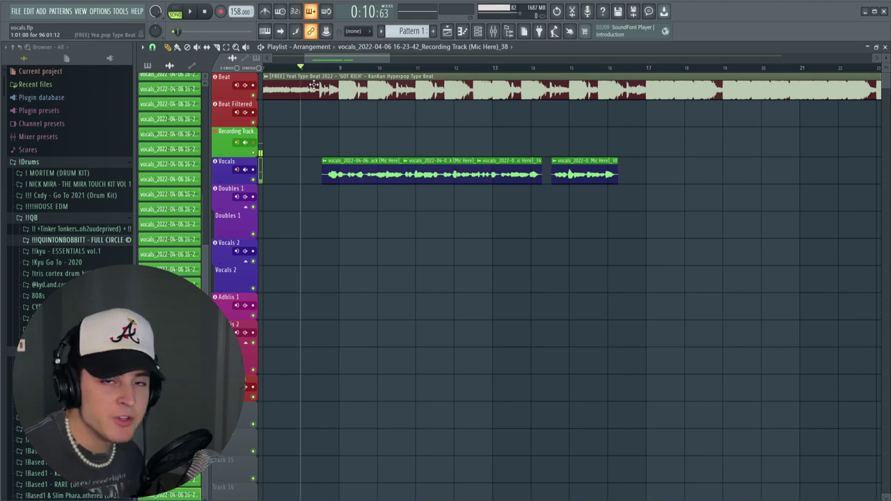
# Step: Save the Vocals mixer track state as a preset
pyautogui.click(491, 32)
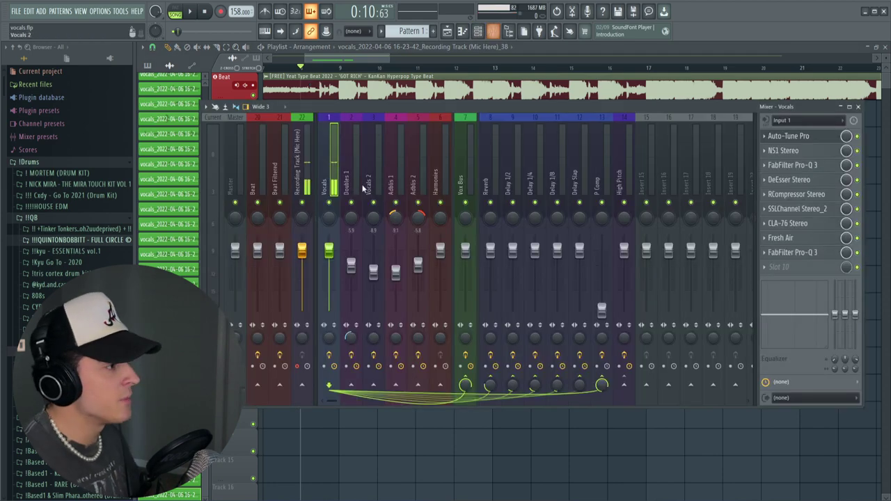
pyautogui.rightClick(331, 167)
pyautogui.moveTo(361, 178)
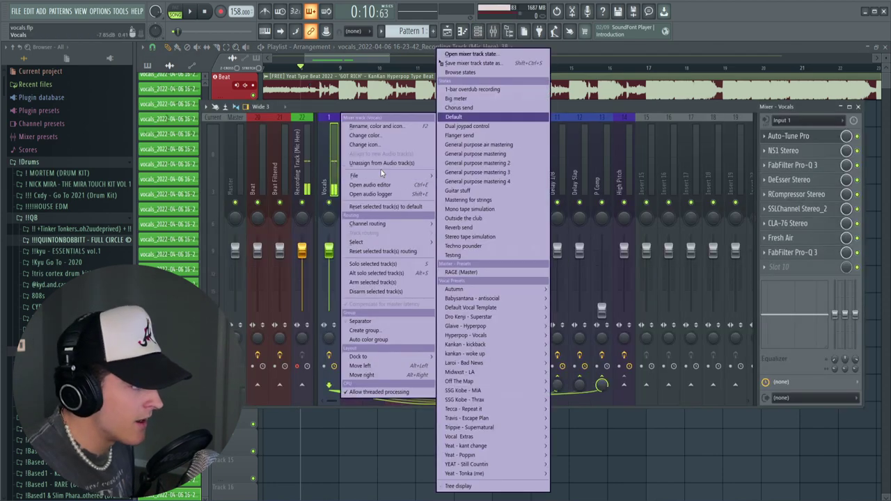
pyautogui.moveTo(466, 64); pyautogui.dragTo(347, 179)
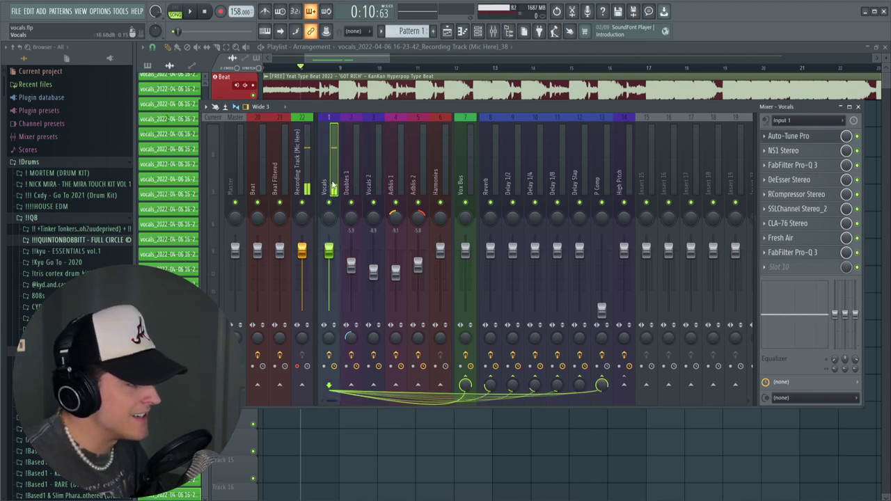
# Step: Inspect Fruity Flangus on Doubles 1 and Fruity Stereo Shaper on Vocals 2, leaving Doubles 1 selected
pyautogui.click(351, 179)
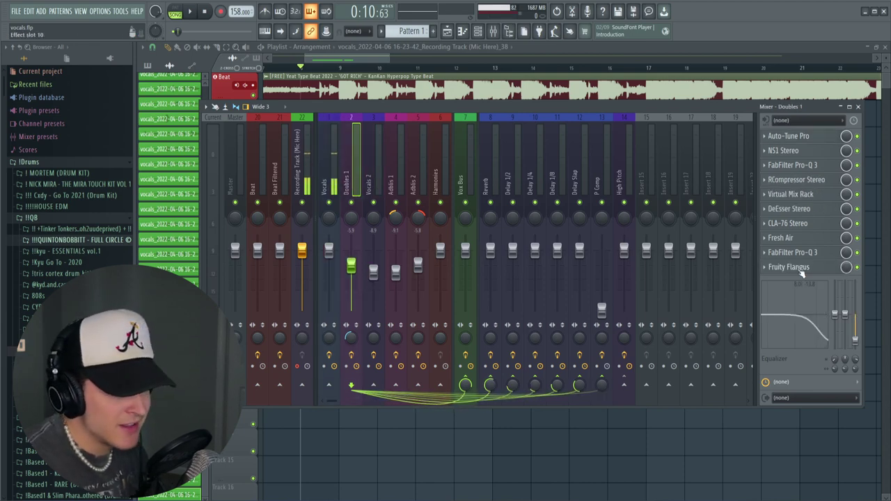
pyautogui.click(799, 269)
pyautogui.click(366, 155)
pyautogui.click(369, 158)
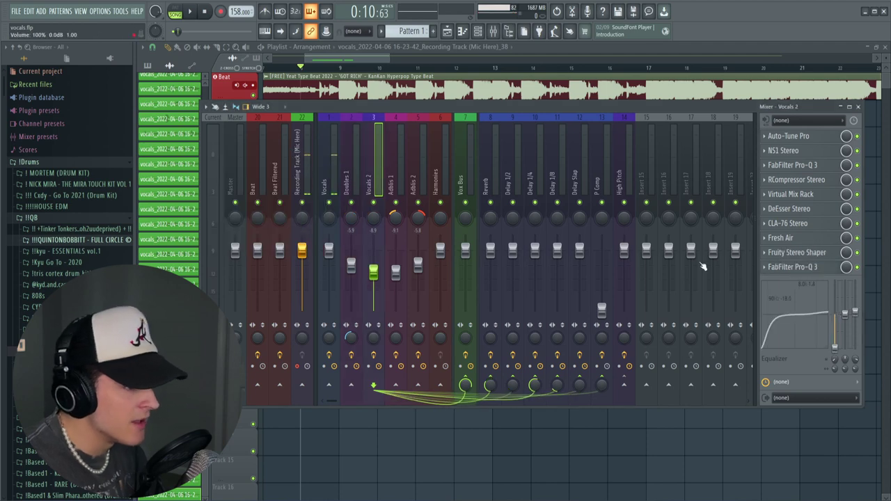
pyautogui.click(792, 254)
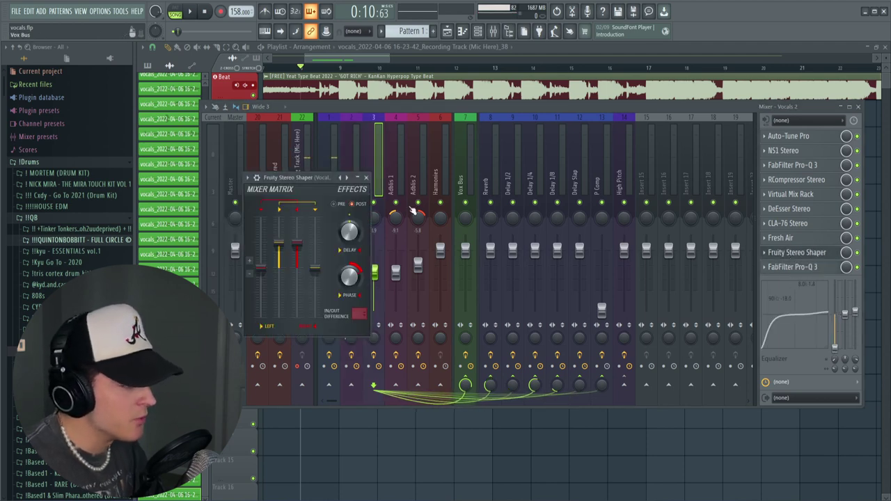
pyautogui.click(367, 178)
pyautogui.press('Left')
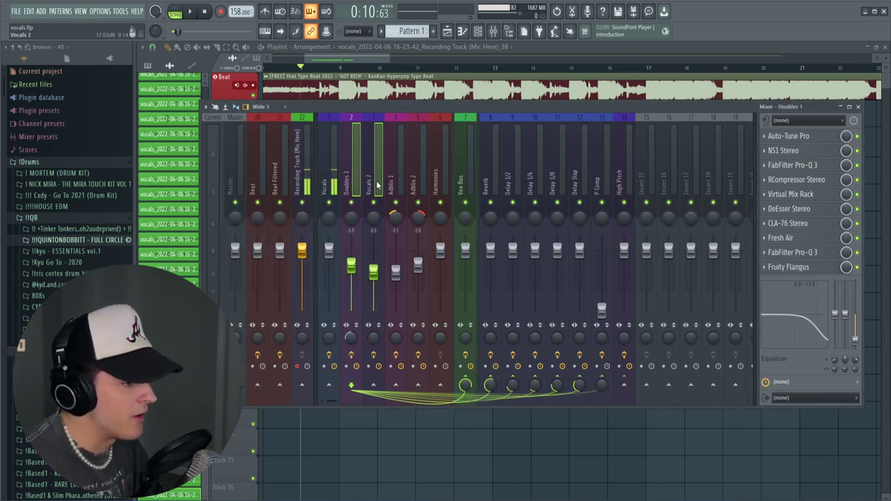
pyautogui.click(358, 183)
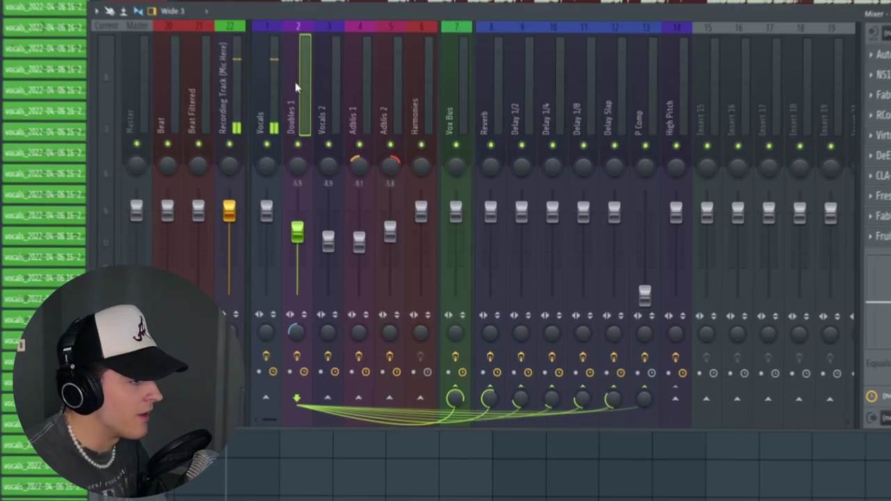
pyautogui.click(371, 174)
pyautogui.press('Left')
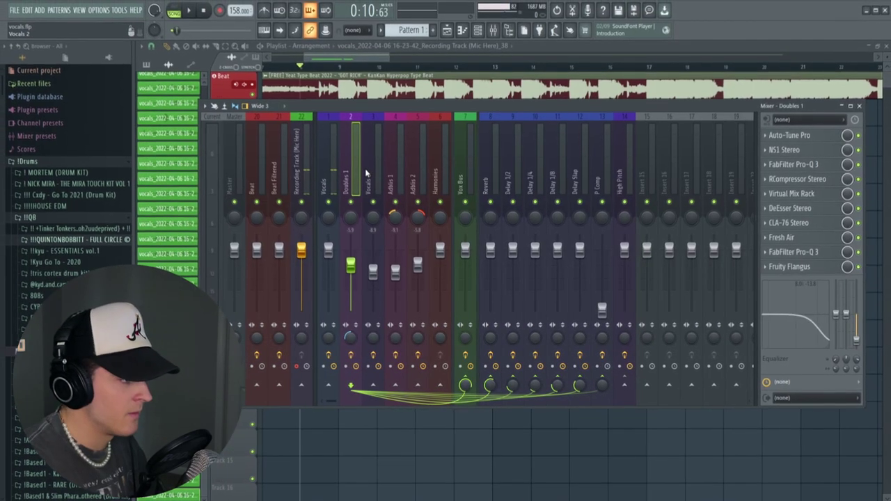
# Step: Check that Auto-Tune Pro on the High Pitch insert transposes up 12 semitones
pyautogui.click(679, 84)
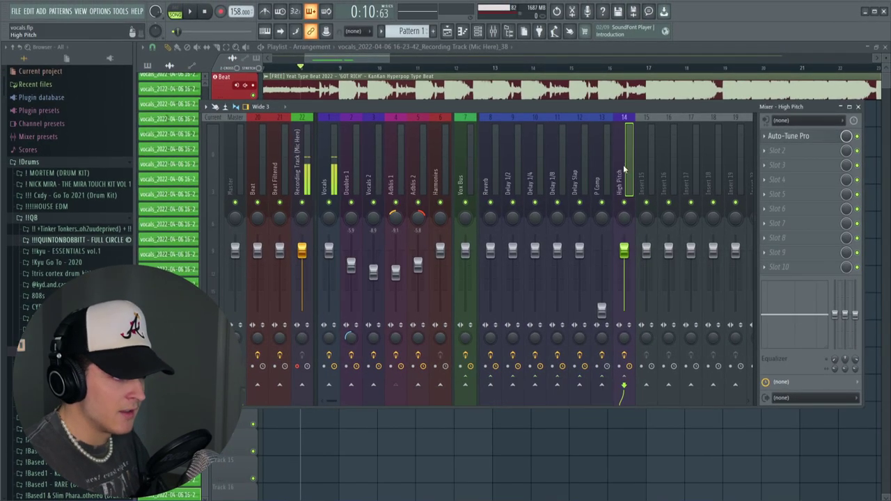
pyautogui.click(788, 136)
pyautogui.moveTo(377, 169); pyautogui.dragTo(402, 140)
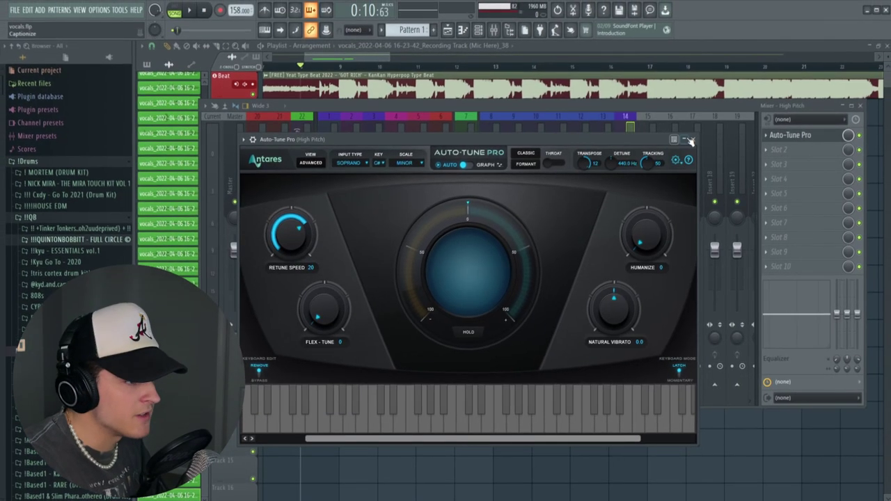
pyautogui.press('F9')
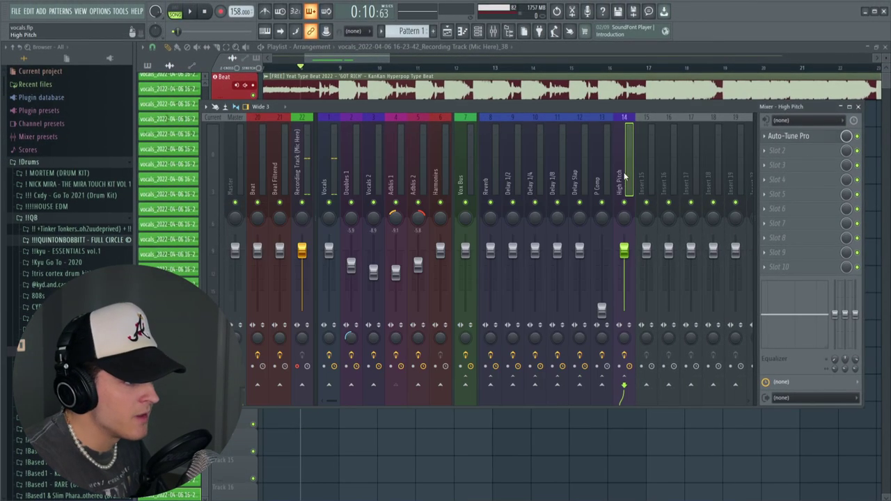
# Step: Toggle the Doubles 1 send arrow to the High Pitch bus
pyautogui.click(354, 185)
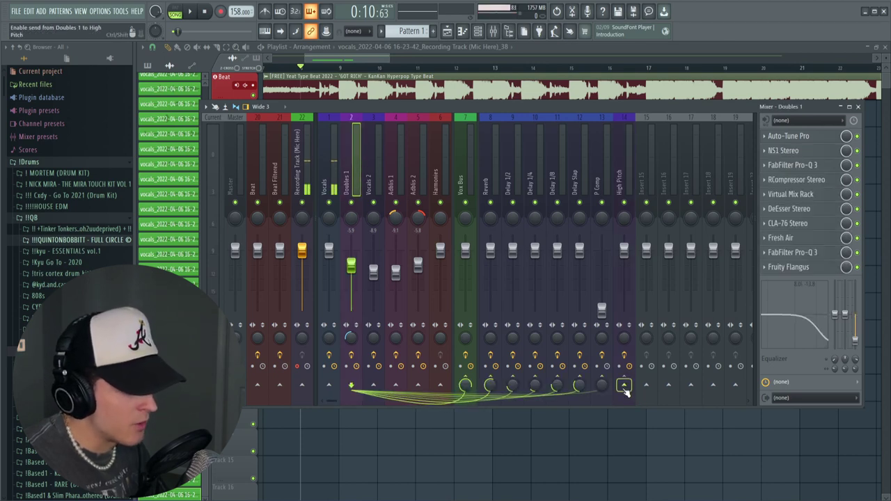
pyautogui.click(624, 387)
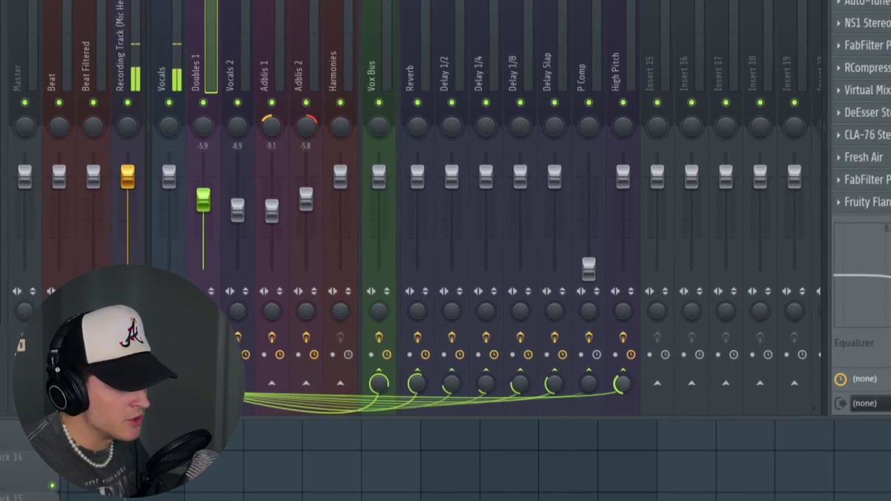
pyautogui.click(620, 382)
# Step: Record takes on Doubles 1 (bars 9–13) and Vocals 2 (bars 14–16) from the ruler position
pyautogui.press('F9')
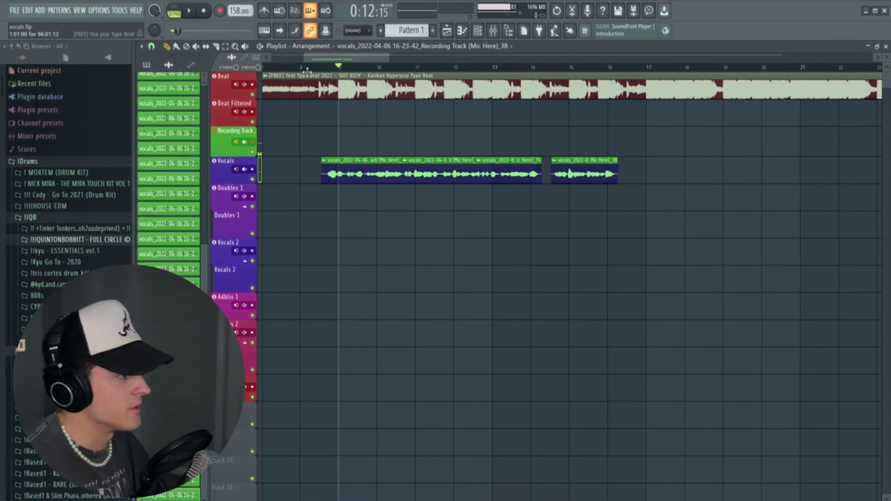
pyautogui.click(301, 70)
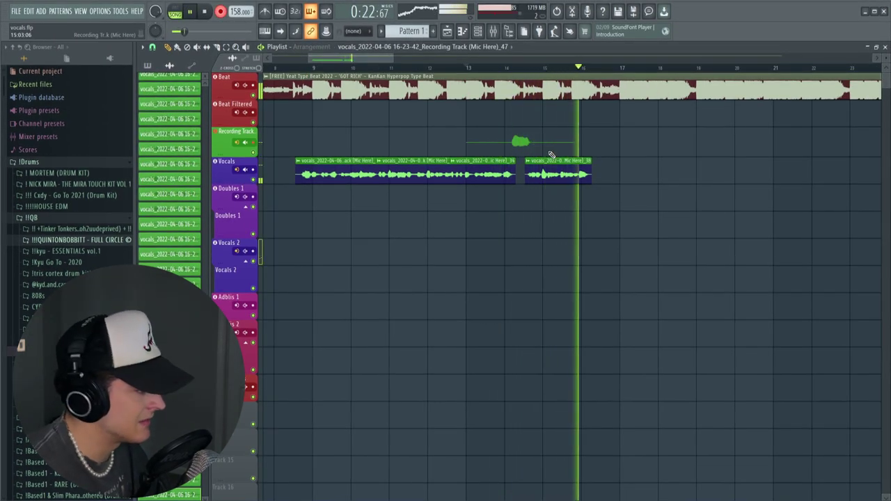
pyautogui.click(310, 67)
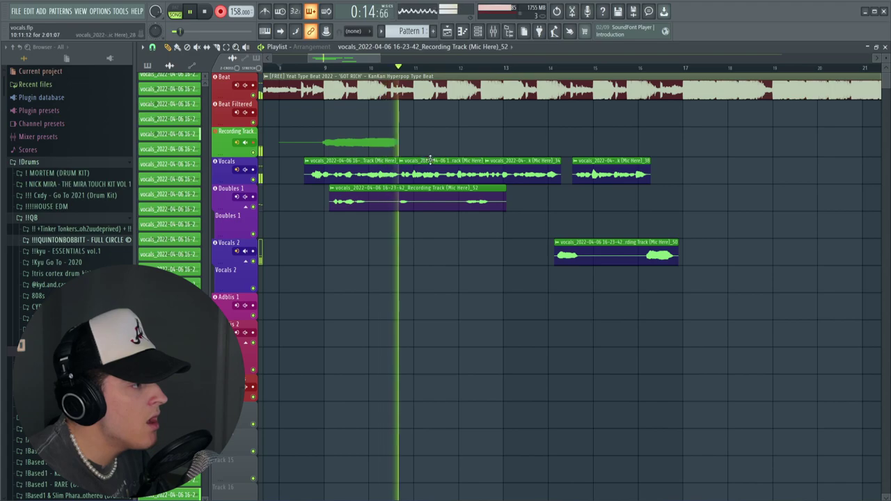
# Step: Stop the Vocals 2 take, select its clip, and view the Vocals 2 effect chain
pyautogui.press('space')
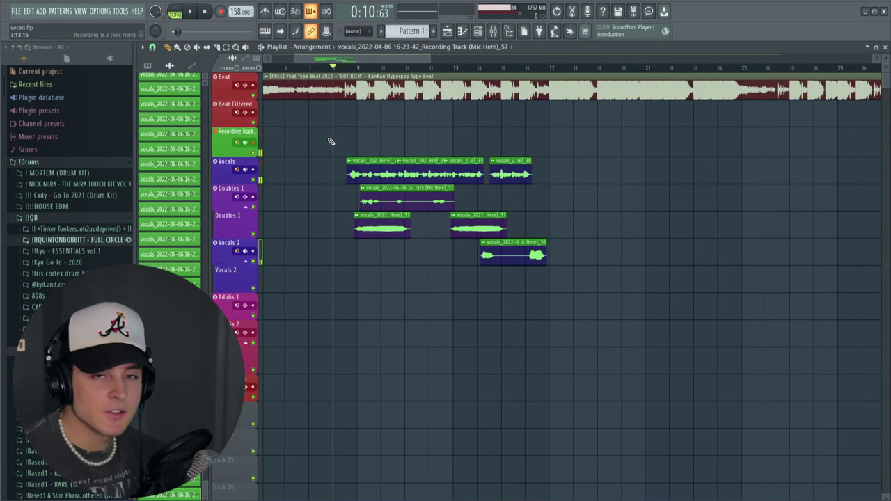
pyautogui.moveTo(444, 239); pyautogui.dragTo(501, 266)
pyautogui.press('F9')
pyautogui.click(369, 178)
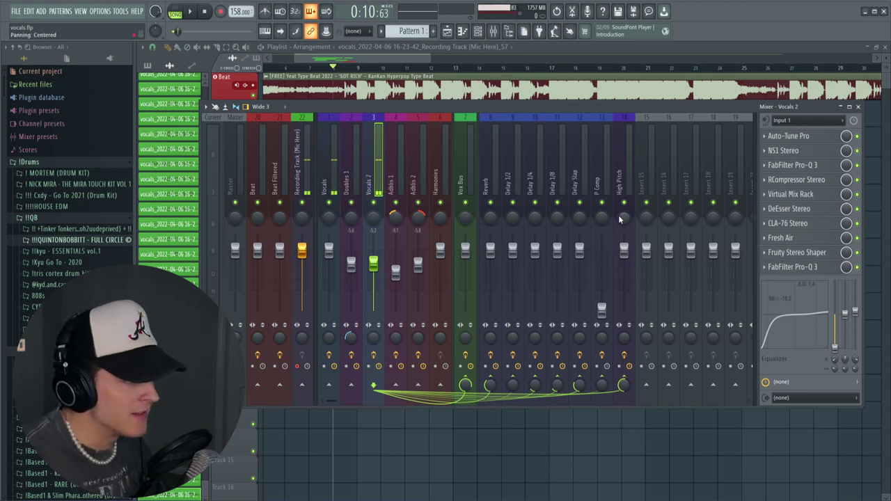
# Step: Check Fruity Flangus on Doubles 1, close the mixer, and select the Doubles clips
pyautogui.click(357, 172)
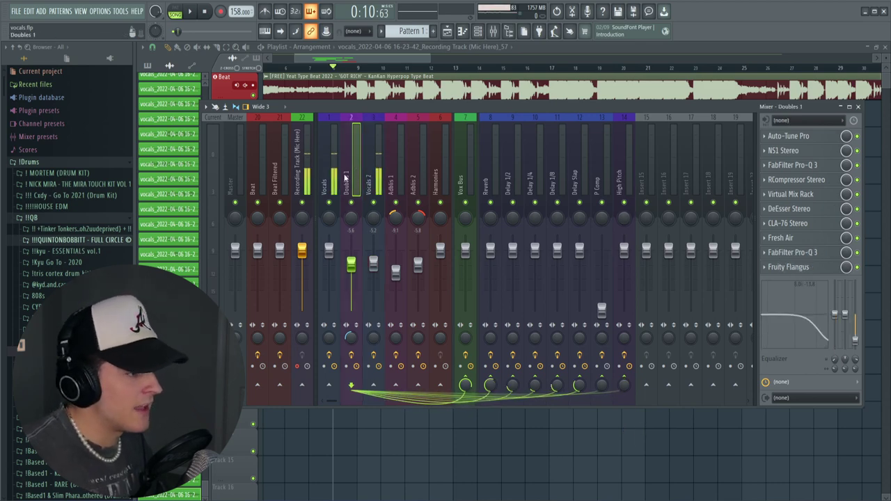
pyautogui.click(790, 269)
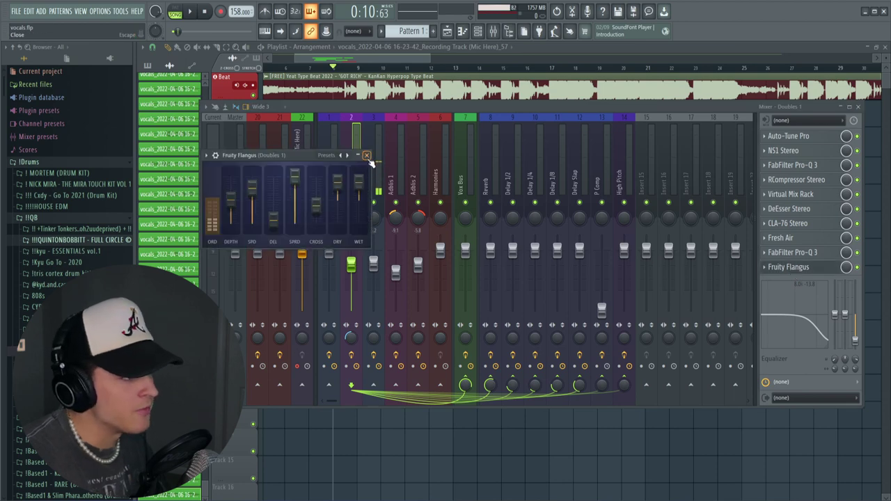
pyautogui.click(366, 155)
pyautogui.press('F9')
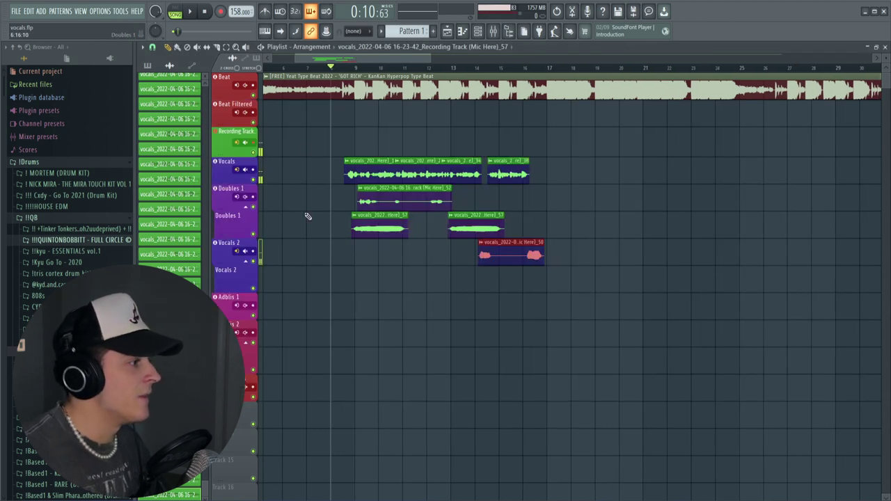
pyautogui.moveTo(318, 185); pyautogui.dragTo(505, 239)
pyautogui.click(567, 226)
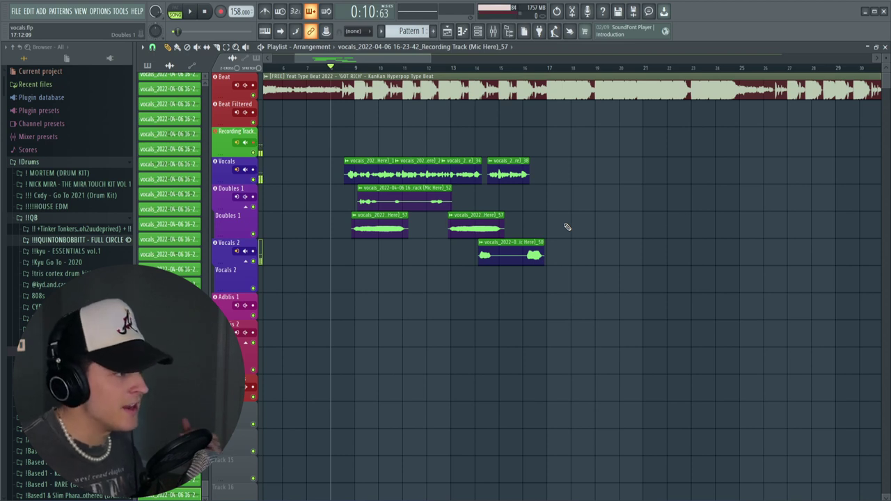
pyautogui.rightClick(255, 234)
pyautogui.click(257, 238)
pyautogui.press('space')
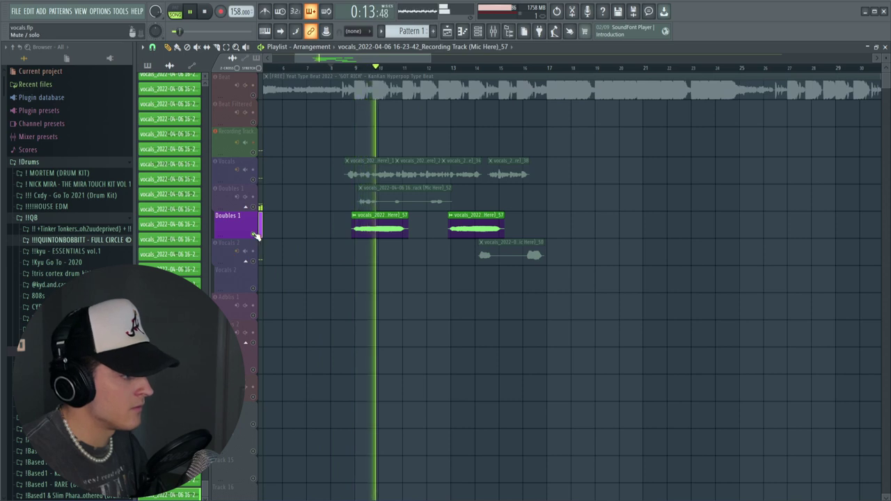
pyautogui.click(256, 237)
pyautogui.press('space')
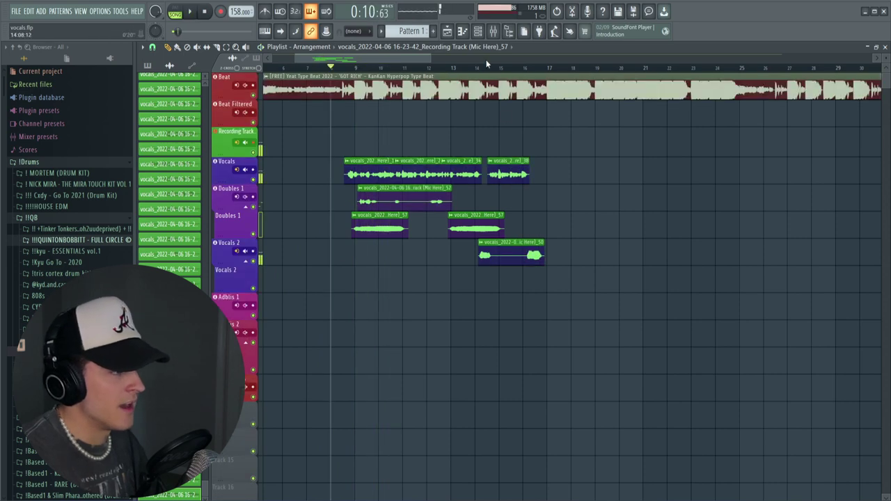
pyautogui.click(493, 31)
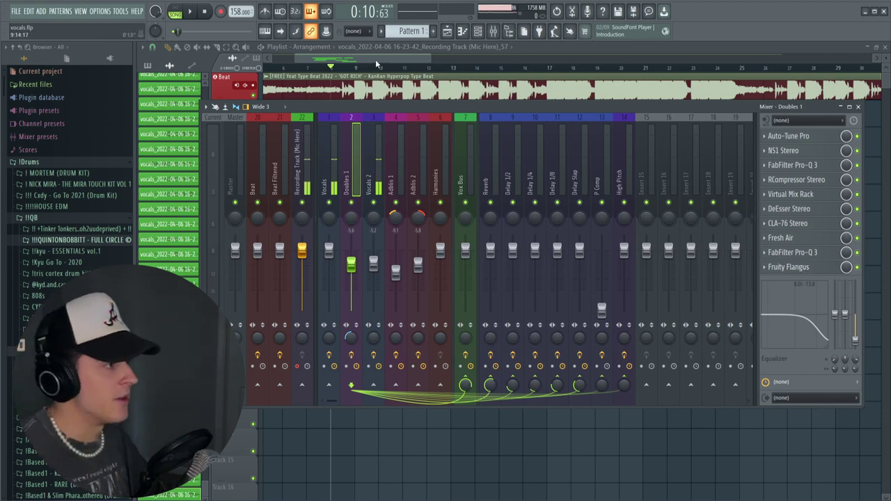
pyautogui.press('F9')
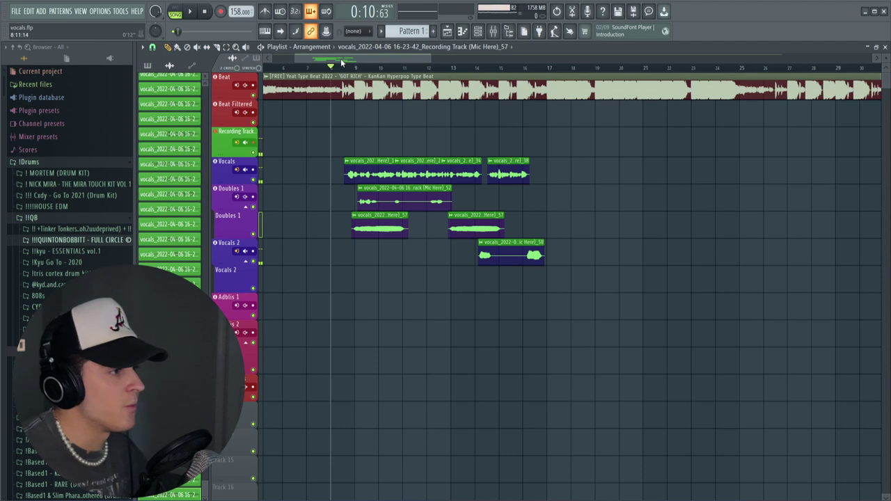
pyautogui.press('space')
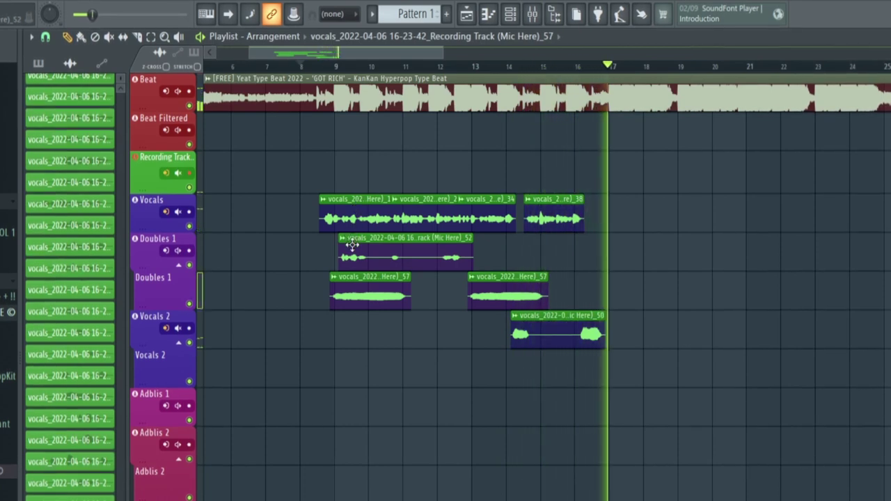
pyautogui.press('space')
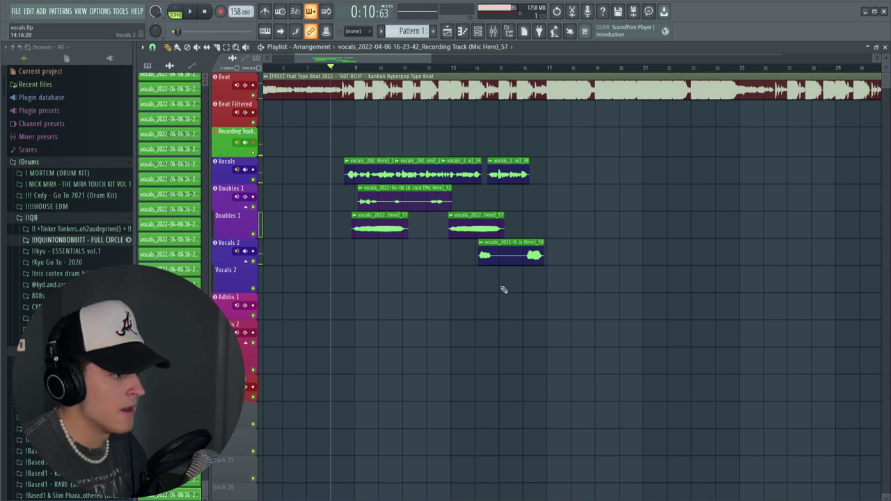
# Step: Set the playback position to bar 14 and review the Vocals 2 effect chain
pyautogui.click(474, 69)
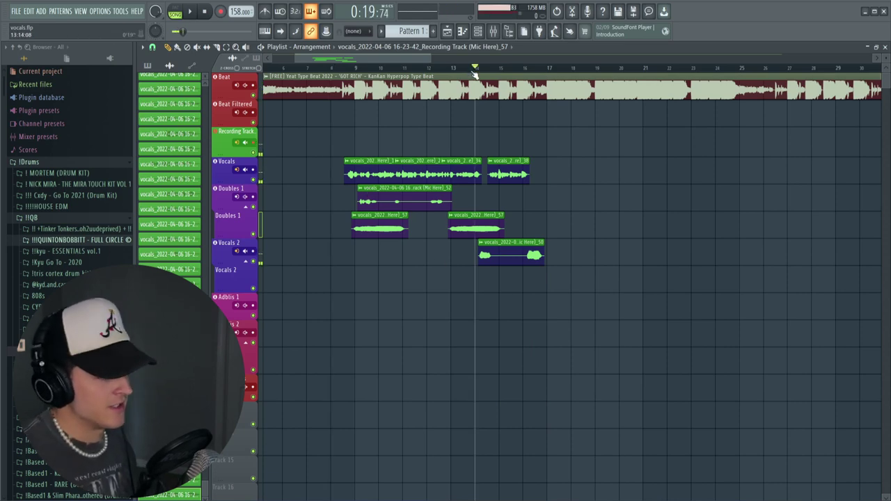
pyautogui.click(493, 31)
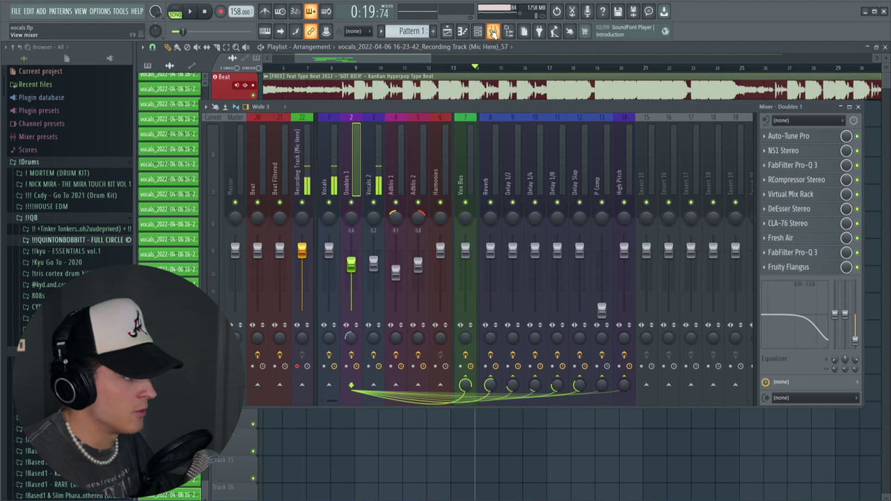
pyautogui.click(369, 178)
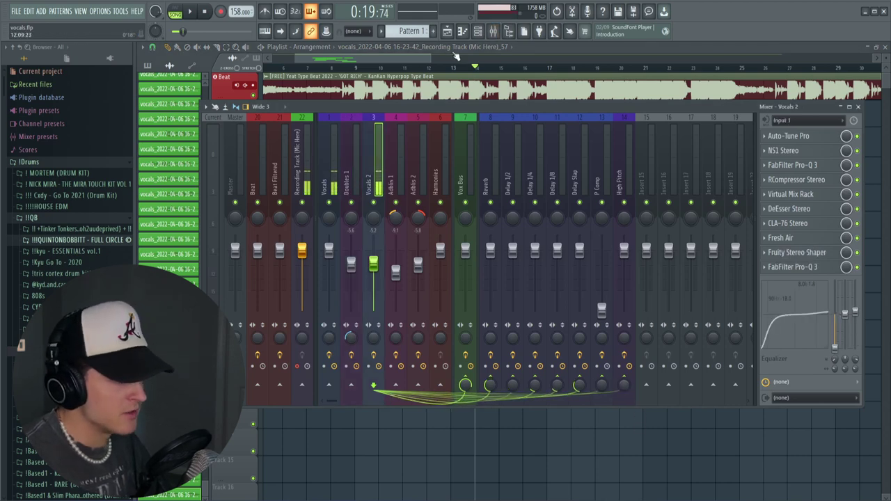
pyautogui.click(410, 59)
# Step: Solo Vocals 2, play it, and Ctrl+drag a copy of its clip onto the lane below
pyautogui.rightClick(256, 264)
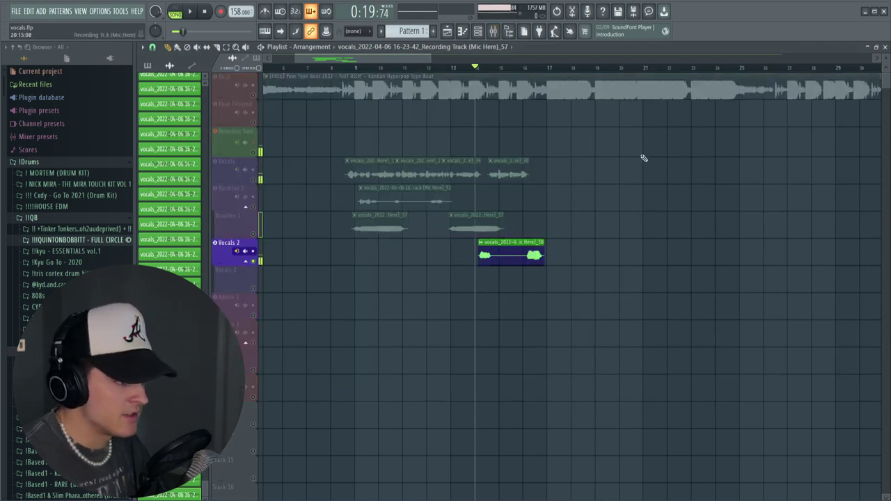
pyautogui.press('space')
pyautogui.press('space')
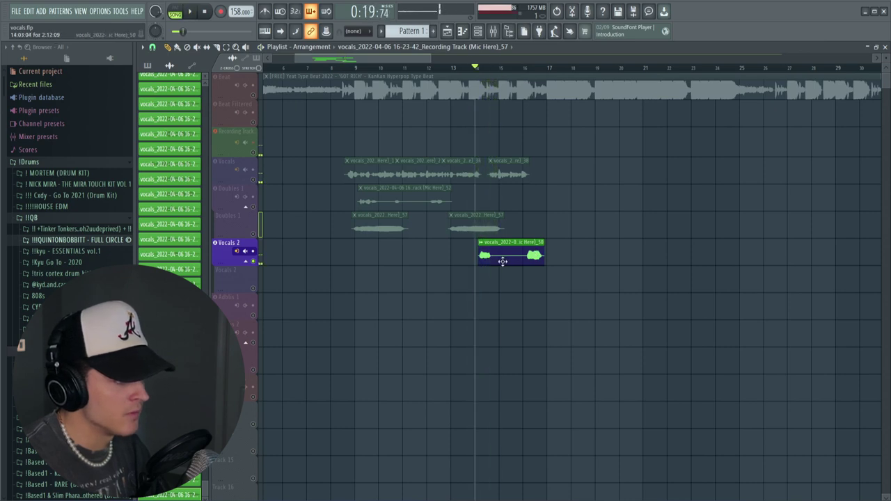
pyautogui.moveTo(489, 260); pyautogui.dragTo(494, 298)
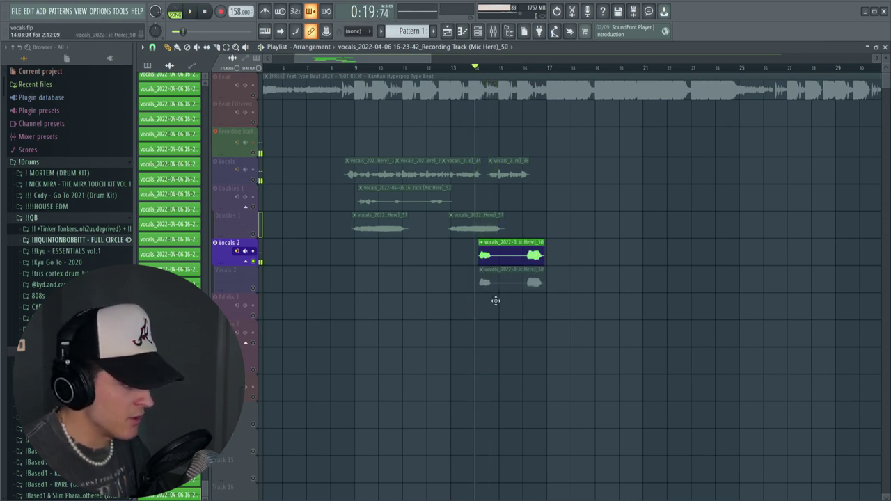
pyautogui.click(257, 291)
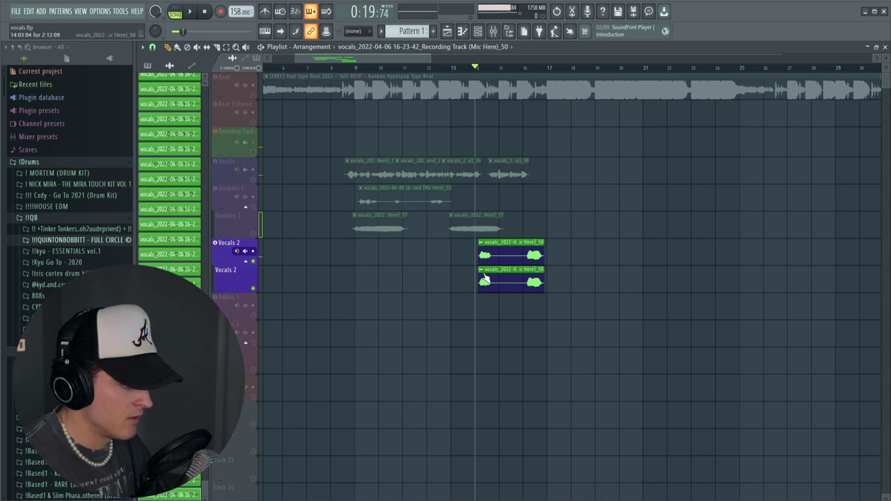
pyautogui.rightClick(480, 275)
# Step: Make the copied clip unique, pitch it +1200 cents, and lower its volume to about 27%
pyautogui.click(501, 341)
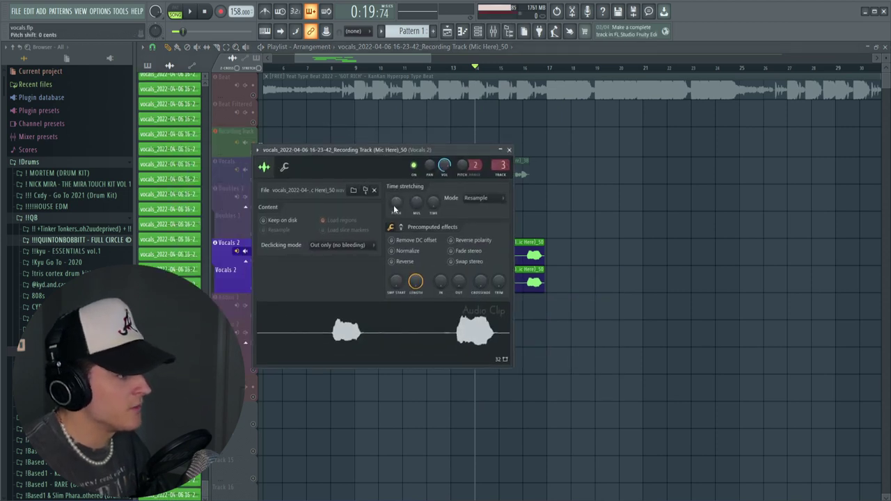
pyautogui.moveTo(397, 204); pyautogui.dragTo(397, 195)
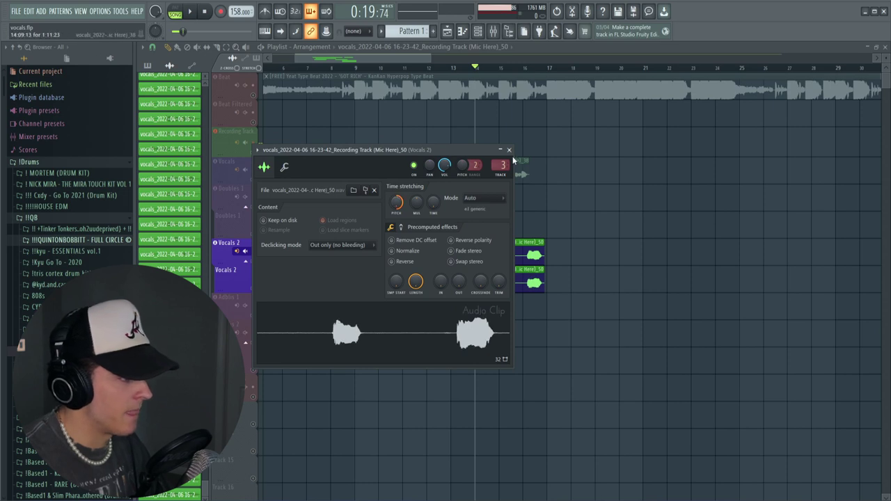
pyautogui.press('space')
pyautogui.moveTo(443, 165); pyautogui.dragTo(447, 191)
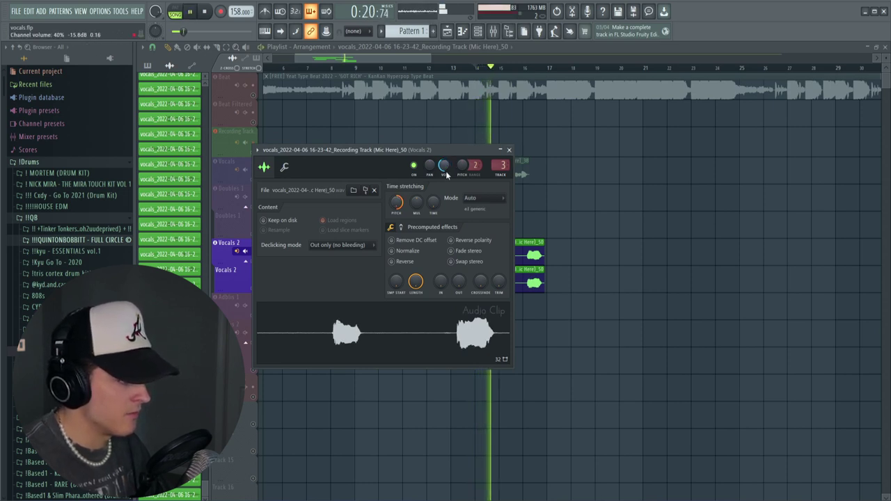
pyautogui.press('space')
pyautogui.press('space')
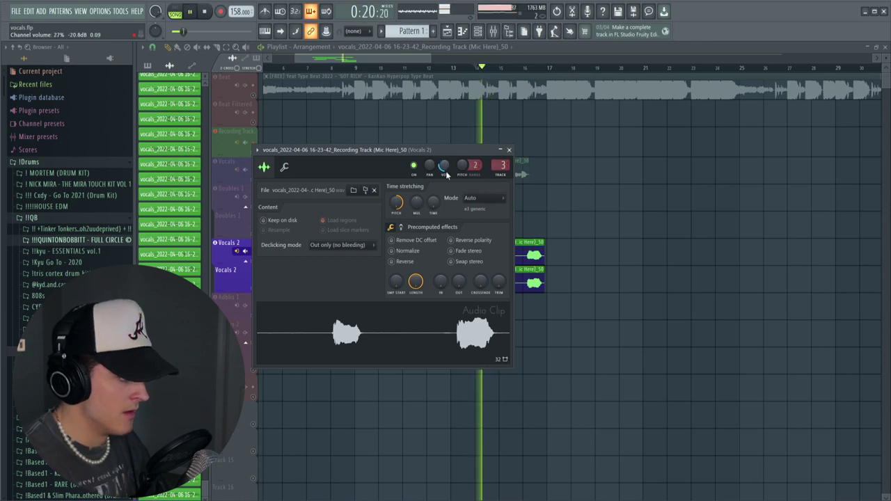
pyautogui.click(509, 150)
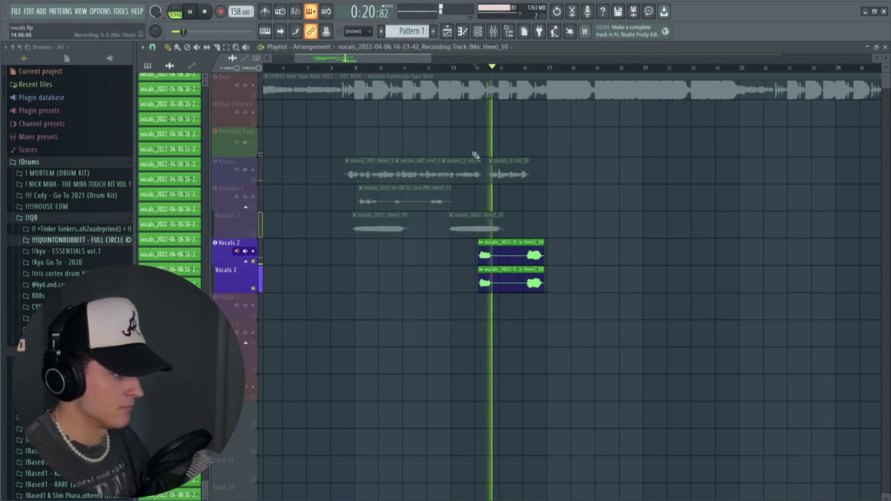
pyautogui.press('space')
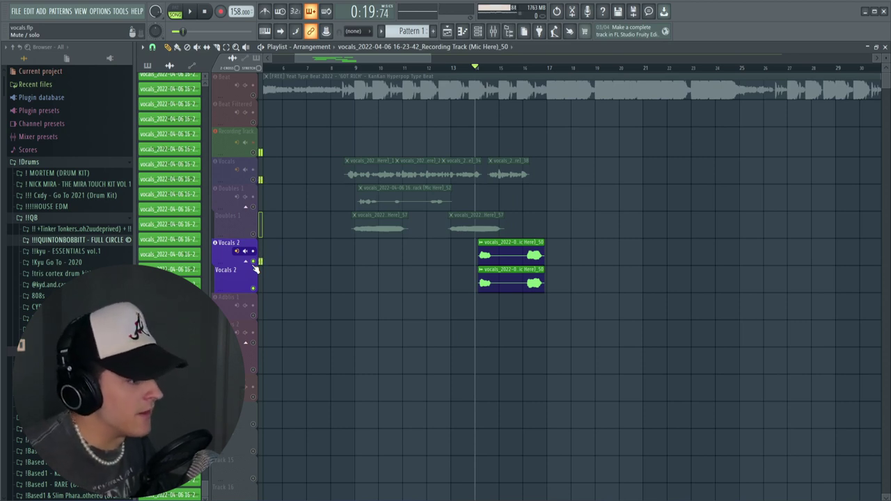
# Step: Select both Vocals 2 clips, play the arrangement, and unsolo Vocals 2
pyautogui.moveTo(466, 272); pyautogui.dragTo(487, 279)
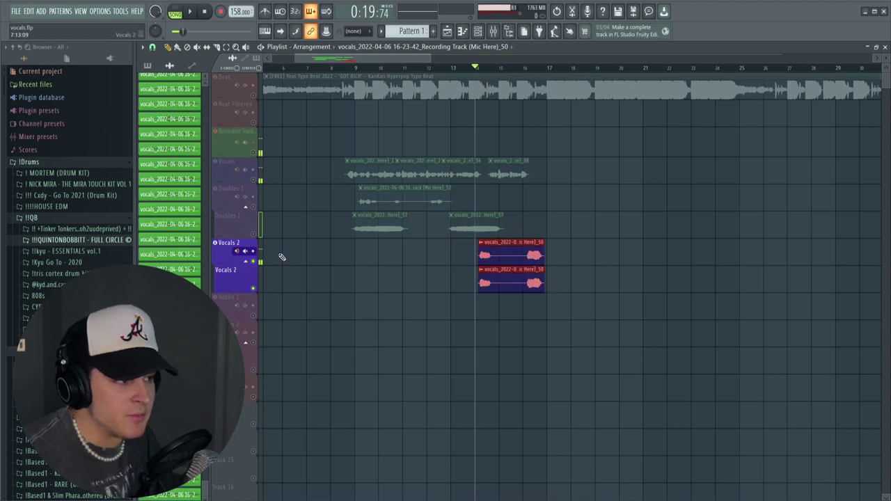
pyautogui.press('space')
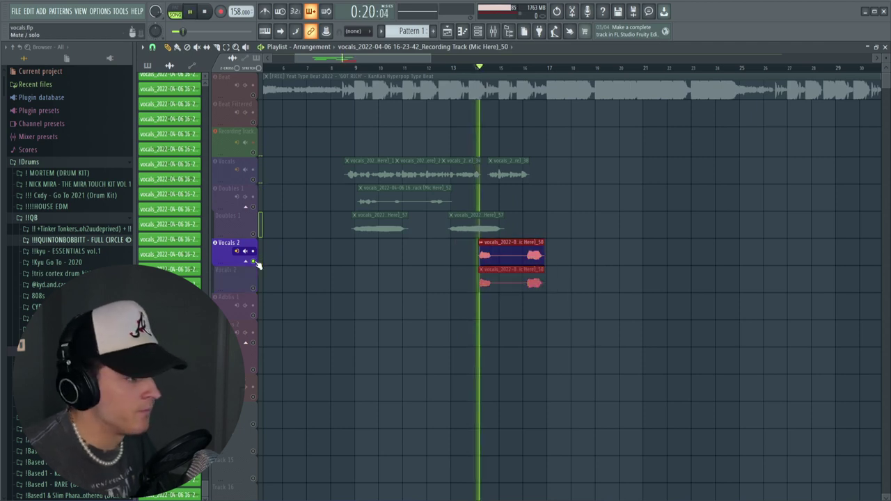
pyautogui.rightClick(258, 263)
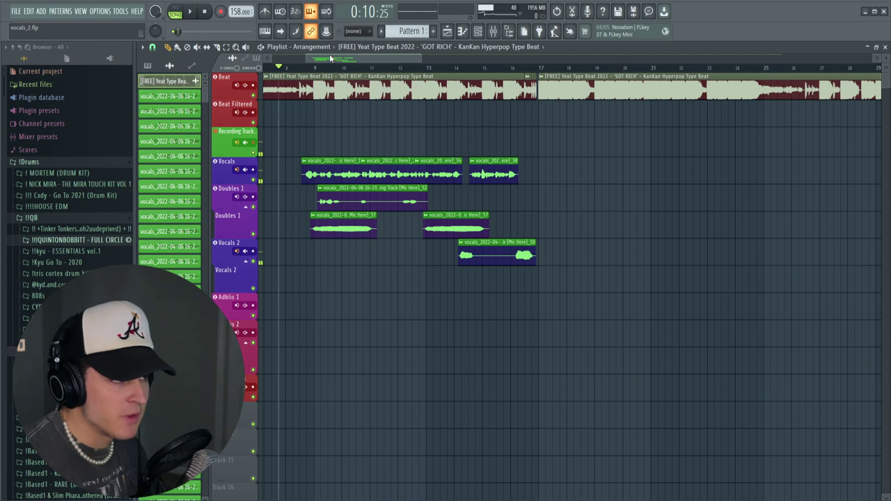
# Step: Play the vocals_2 arrangement from bar 9 with the vocal takes over the 'GOT RICH' beat
pyautogui.press('space')
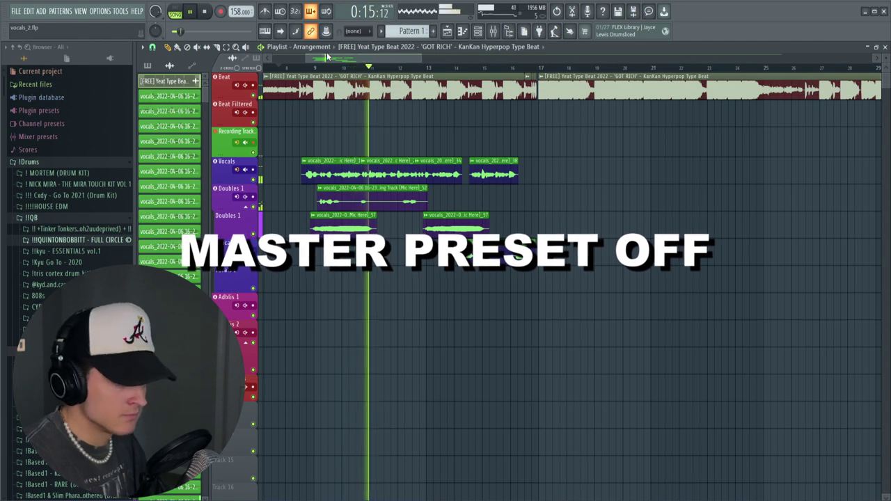
pyautogui.press('space')
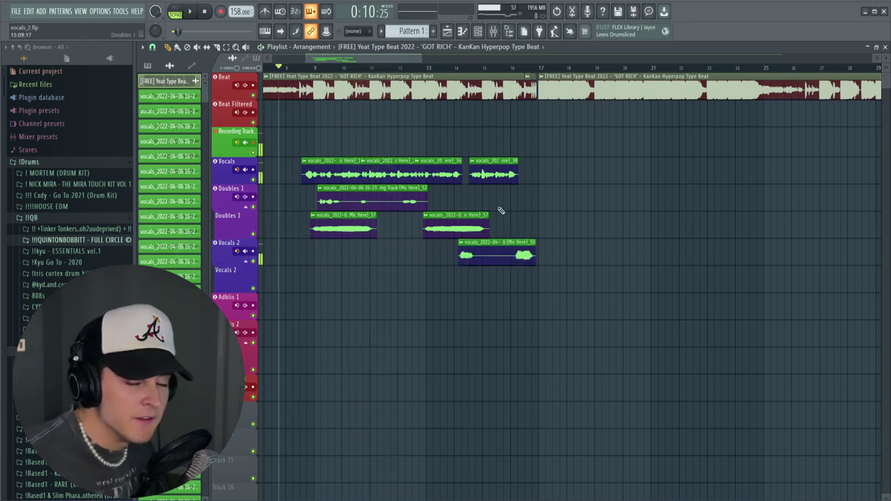